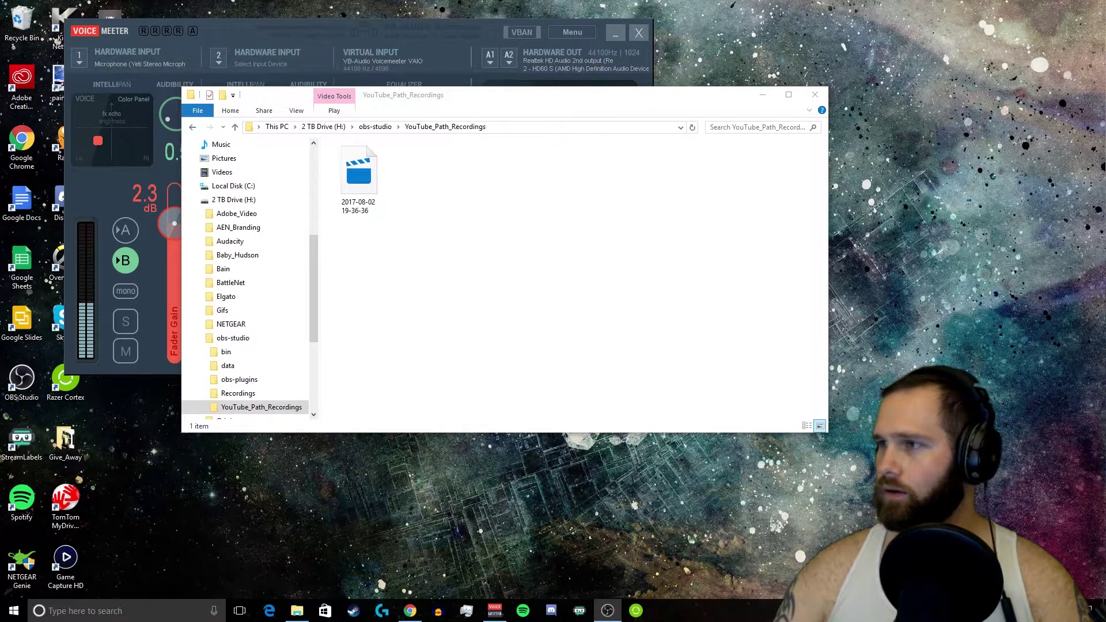
# - Center the OBS Settings window and show its Output page
pyautogui.moveTo(1098, 65); pyautogui.dragTo(459, 57)
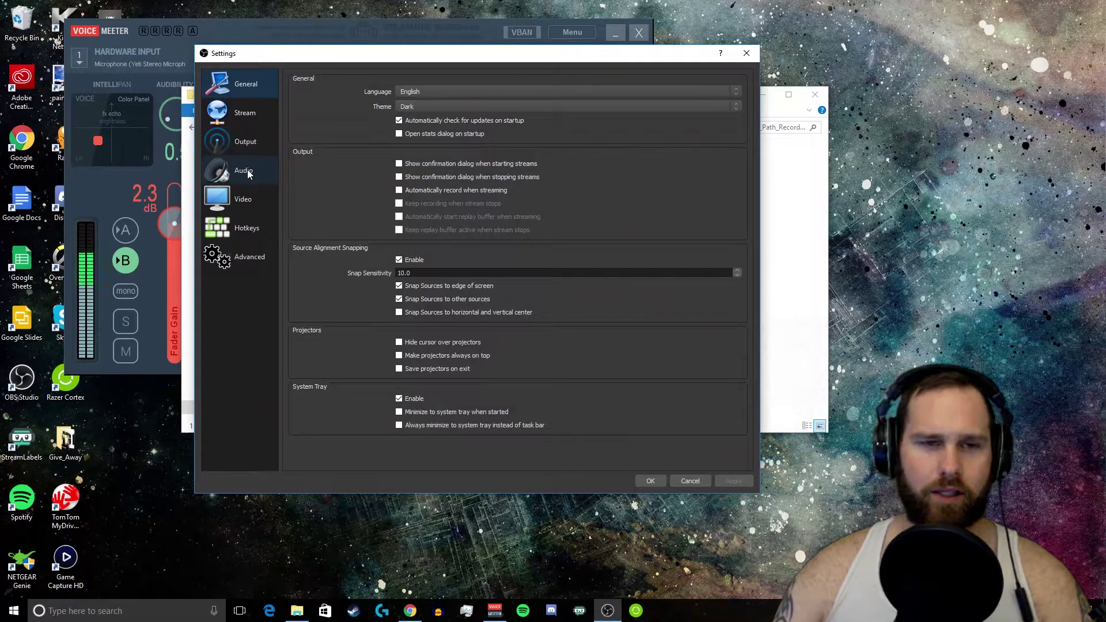
pyautogui.click(246, 144)
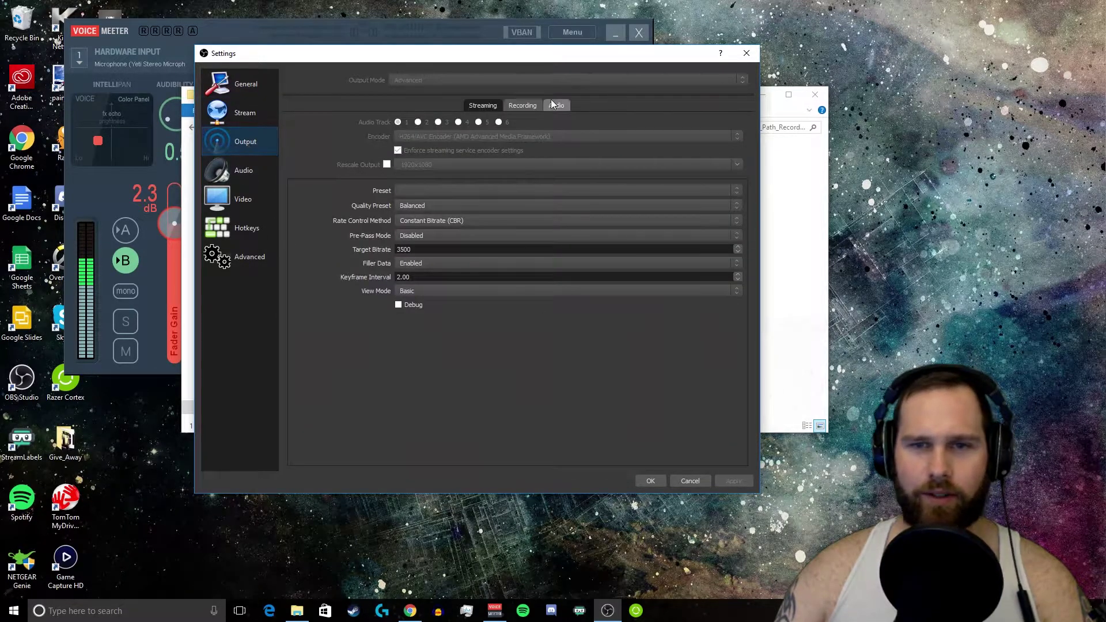
# - Review the Recording tab's AMD H.264, CBR 10000 settings and the Quality Preset choices
pyautogui.click(528, 104)
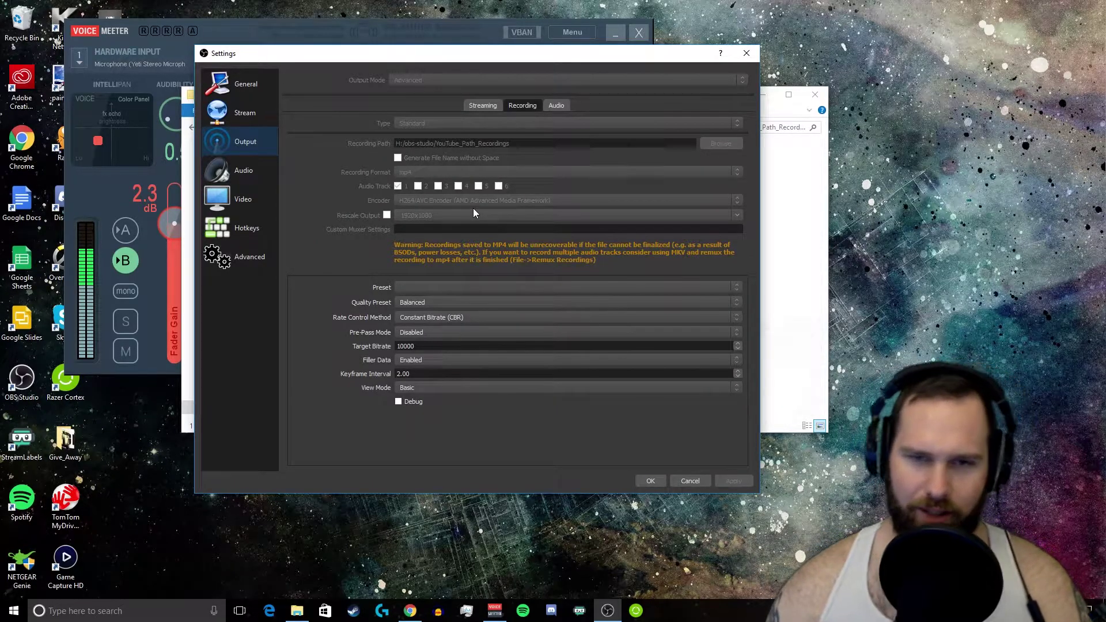
pyautogui.click(420, 302)
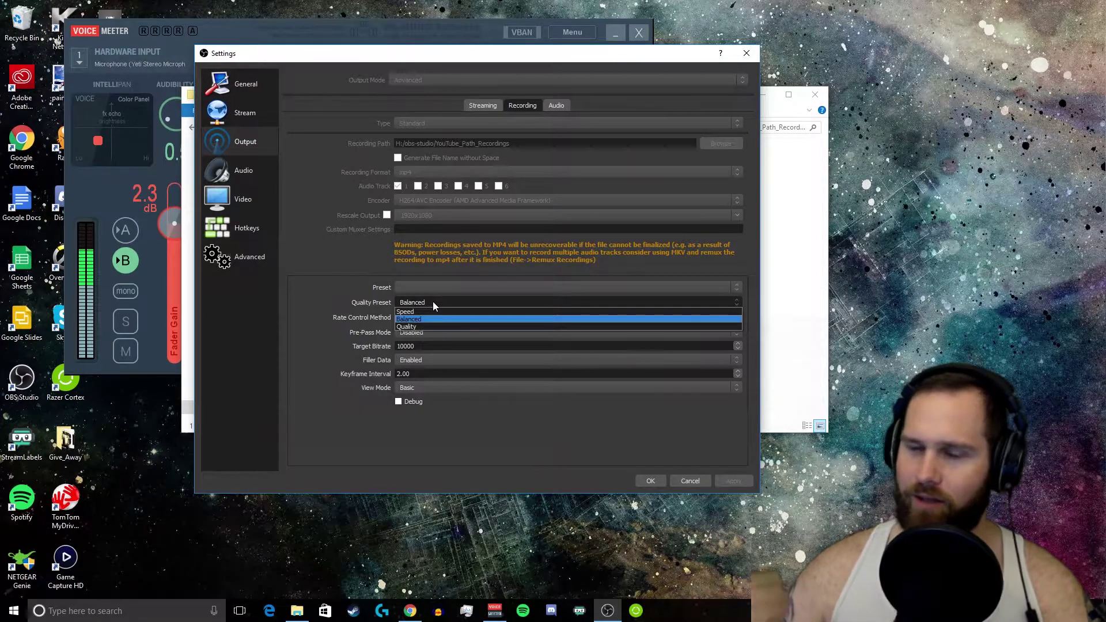
# - Keep the quality preset at Balanced, then view the 1920x1080, 59.94 FPS video settings
pyautogui.click(434, 302)
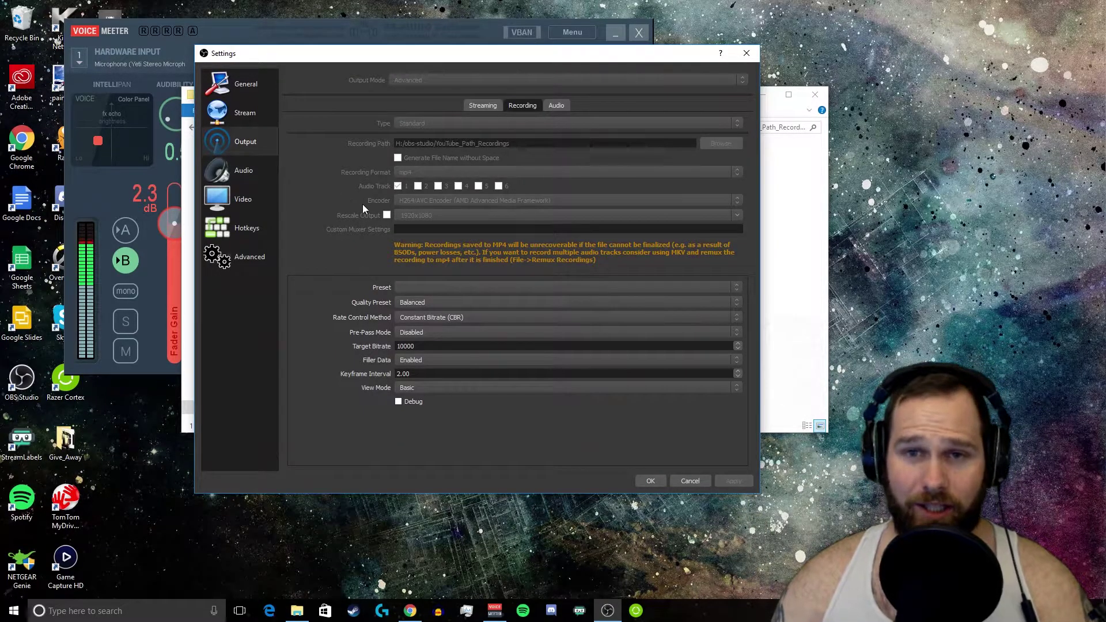
pyautogui.click(250, 201)
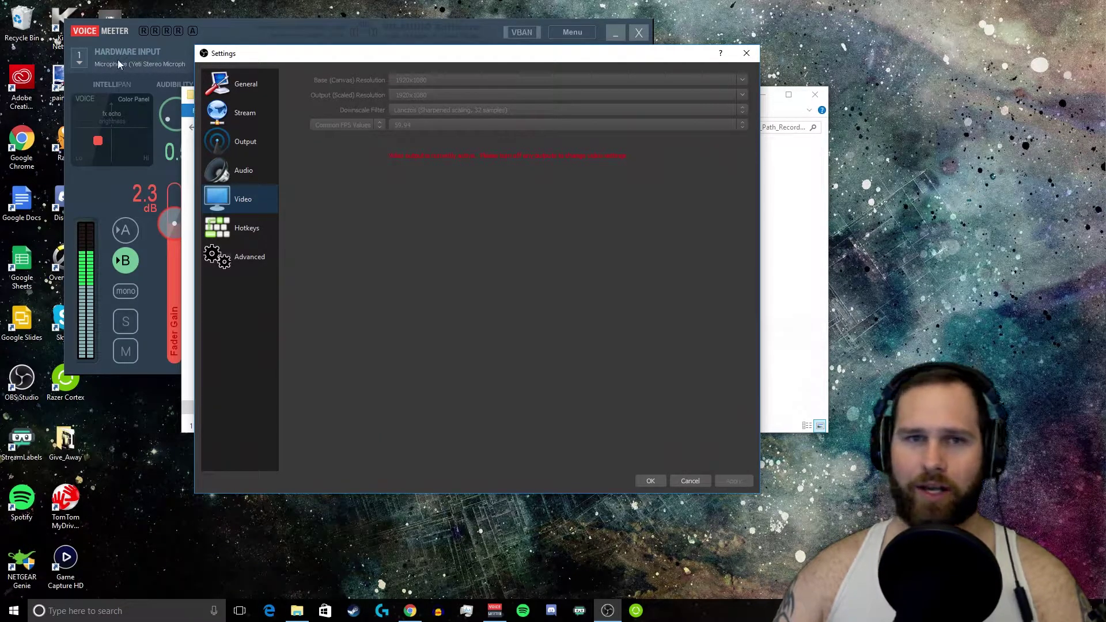
# - Bring Voicemeeter, with the Yeti input and HD 60 S output, to the front
pyautogui.click(283, 24)
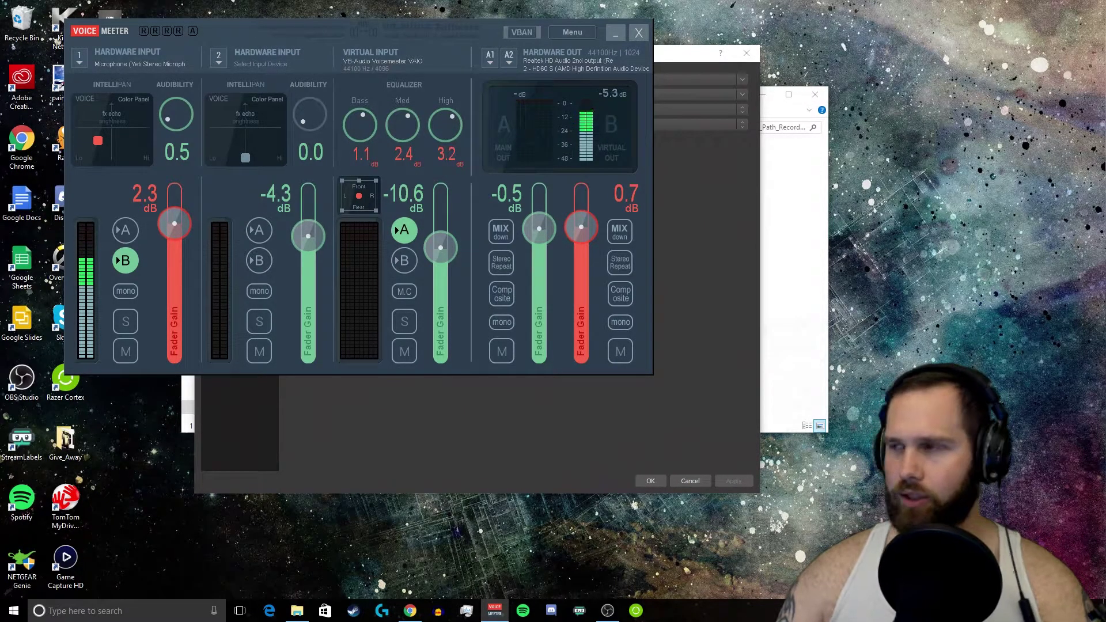
# - Close OBS Settings and maximize the main OBS window showing the Stream_Live1 scene
pyautogui.hotkey('alt', 'Tab')
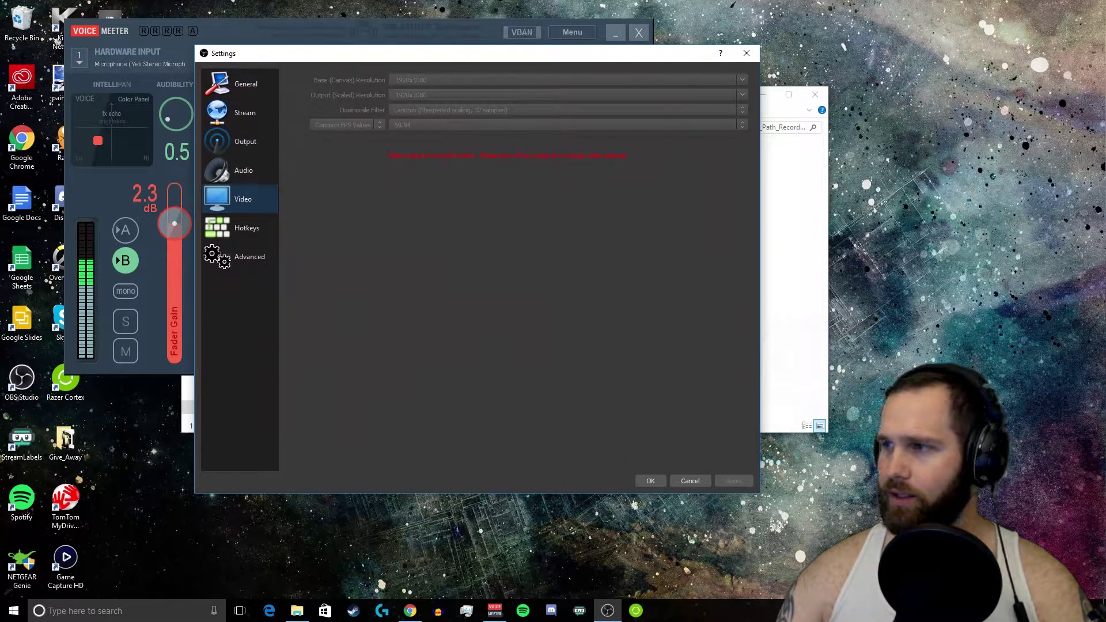
pyautogui.click(749, 57)
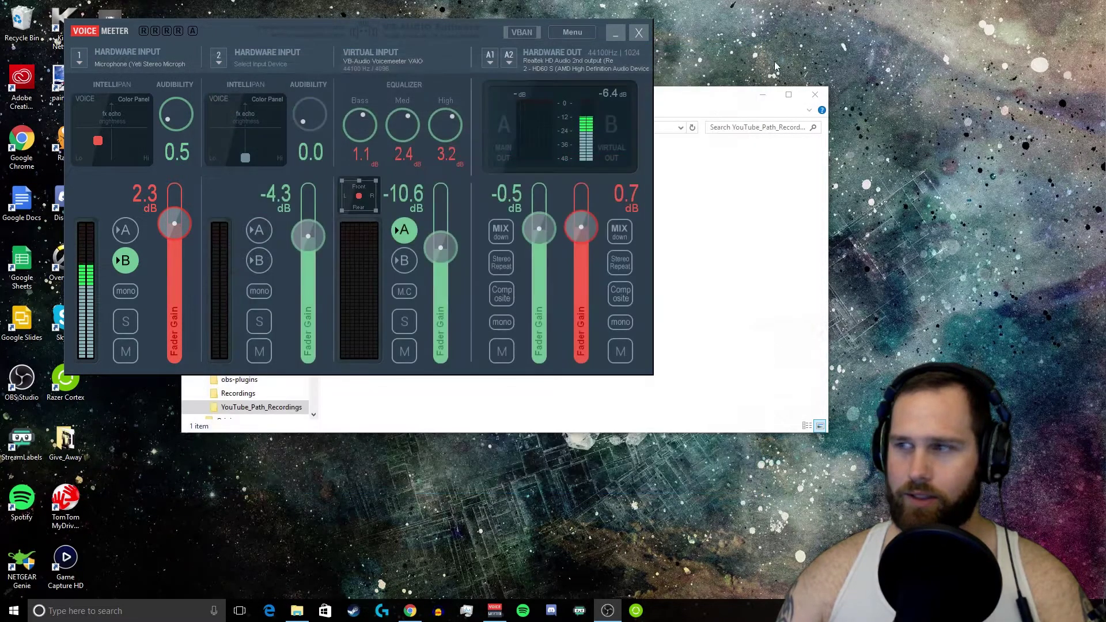
pyautogui.hotkey('alt', 'Tab')
pyautogui.doubleClick(562, 113)
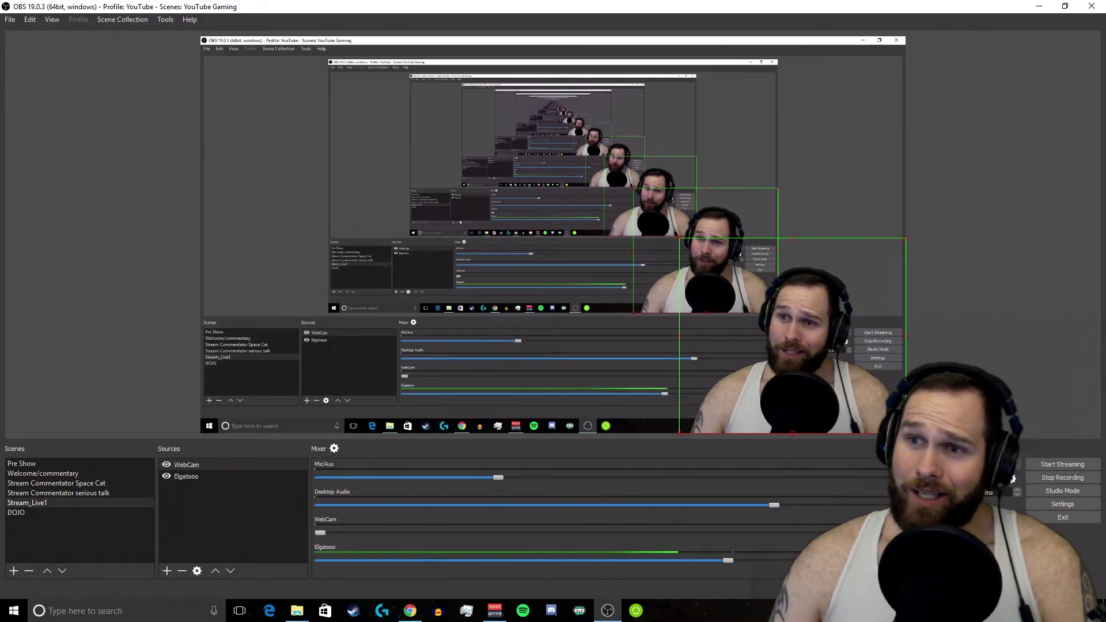
# - Minimize the main OBS window, leaving Voicemeeter and the recordings folder visible
pyautogui.click(1038, 7)
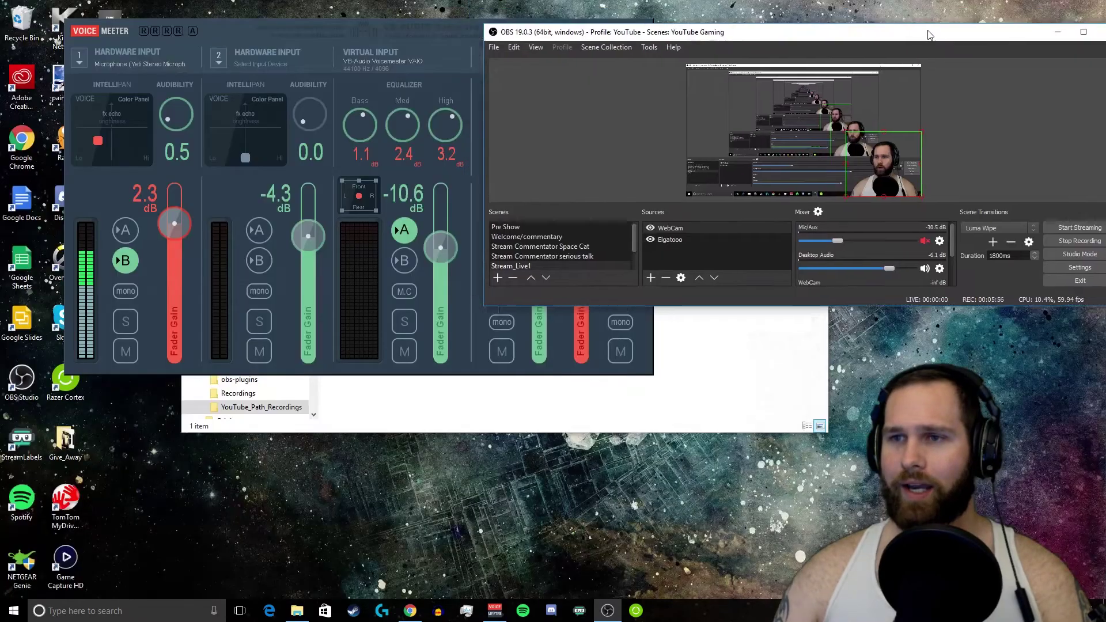